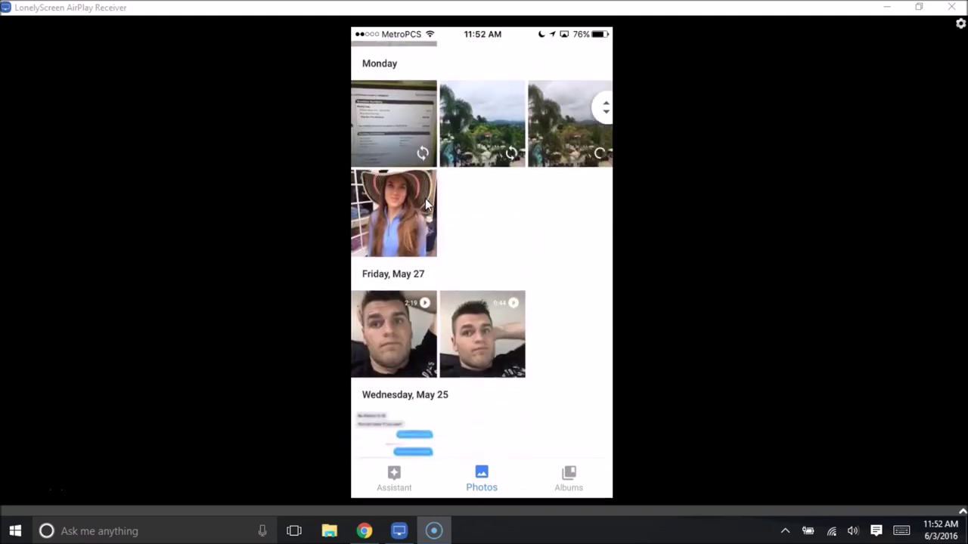
- Scroll the iPhone Photos grid up to today's new selfies above Yesterday, ending on the Assistant tab
drag(421, 382, 421, 272)
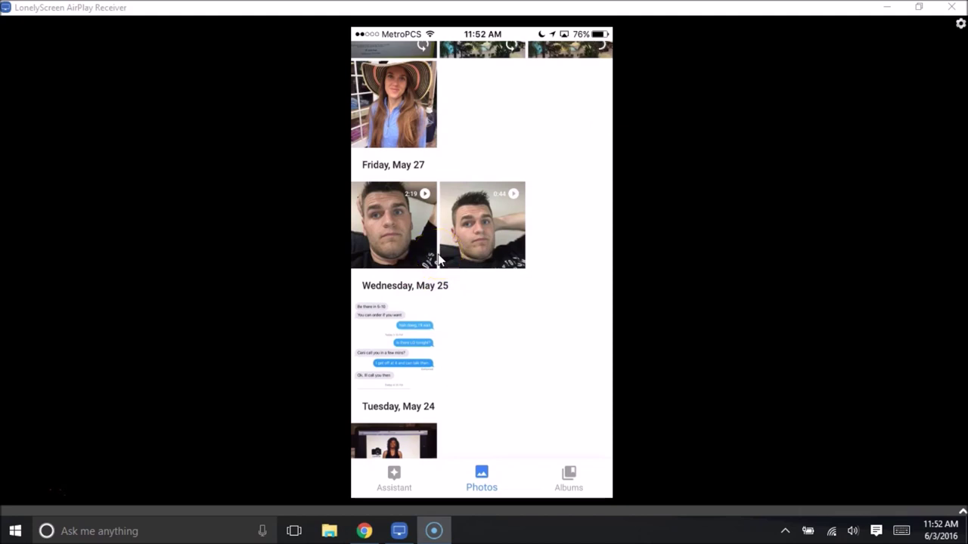
click(459, 293)
click(527, 271)
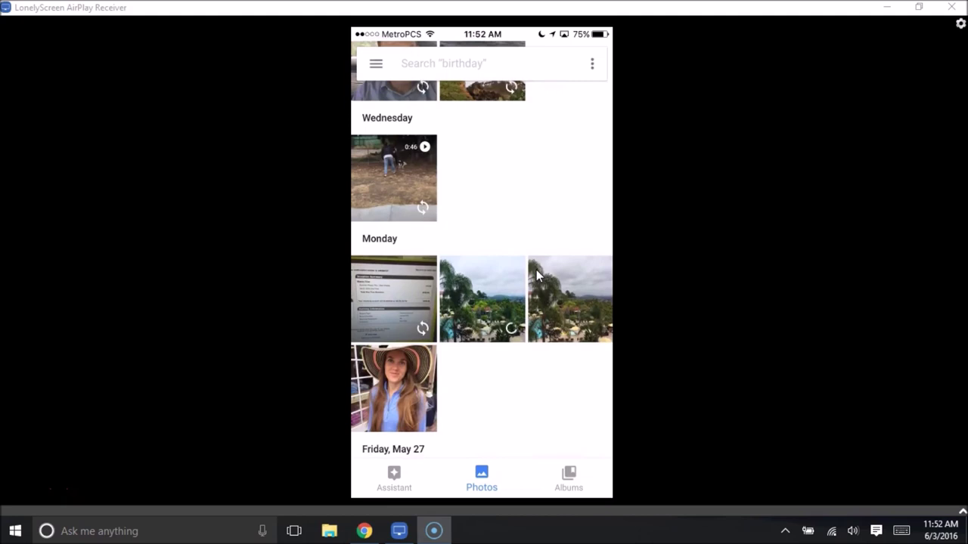
click(505, 325)
click(510, 347)
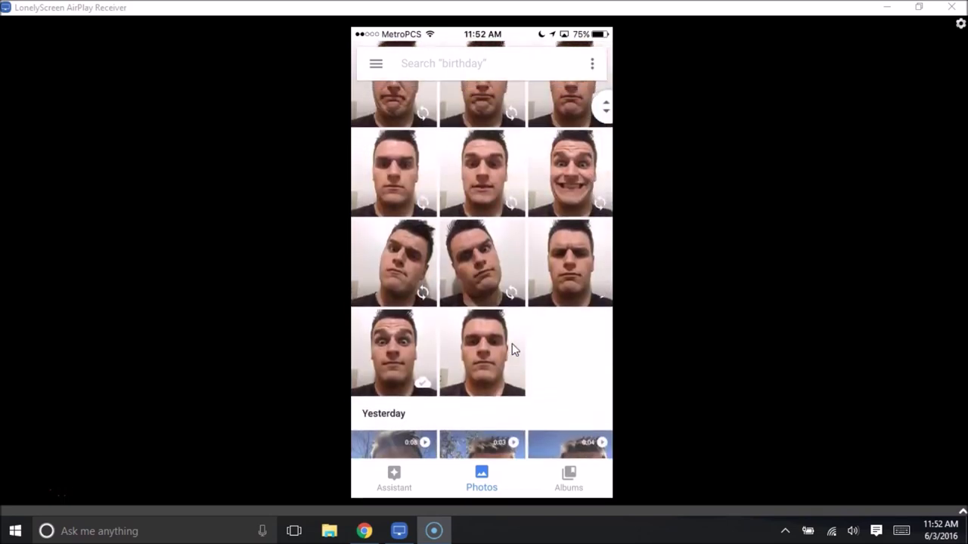
click(432, 385)
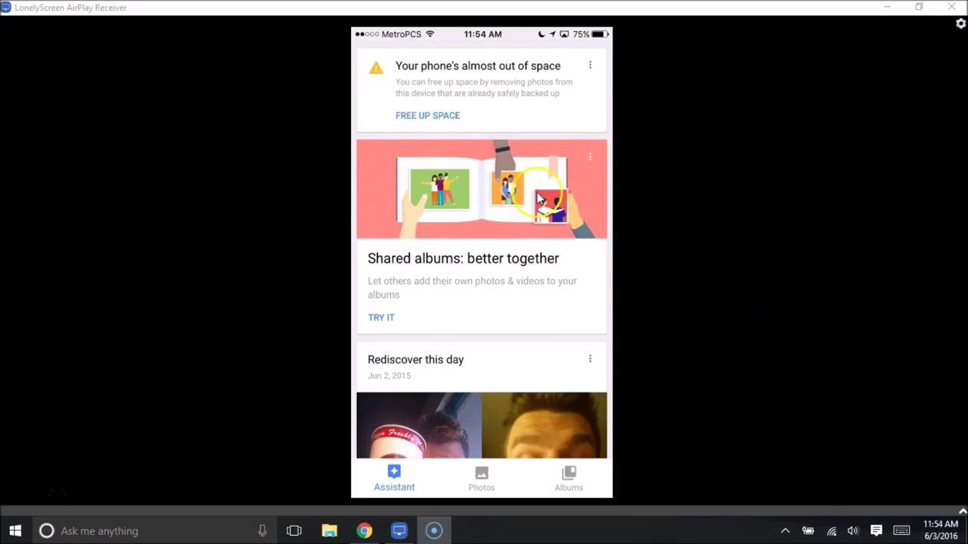
- Switch to the Google Photos website at photos.google.com in Chrome
click(365, 533)
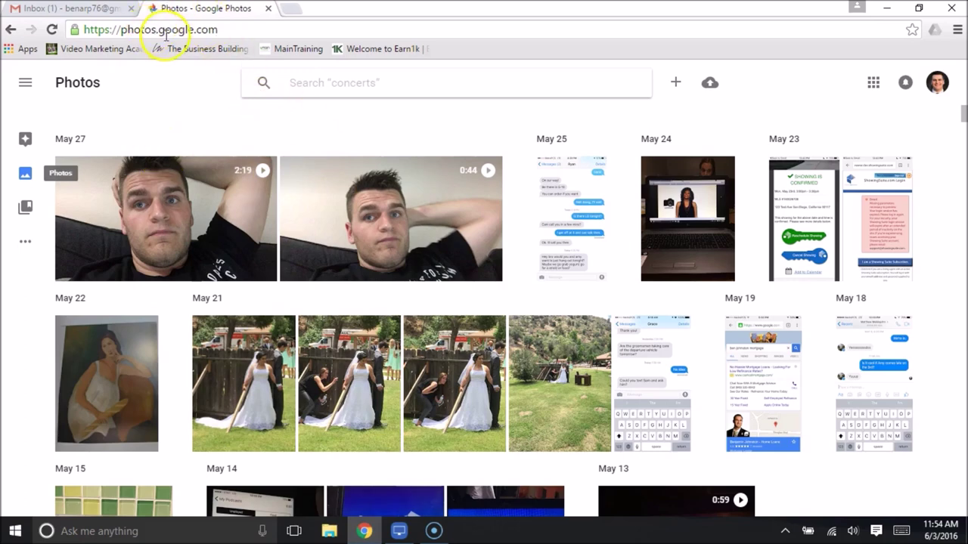
- Reload the Google Photos web library so today's backed-up selfies appear
click(245, 30)
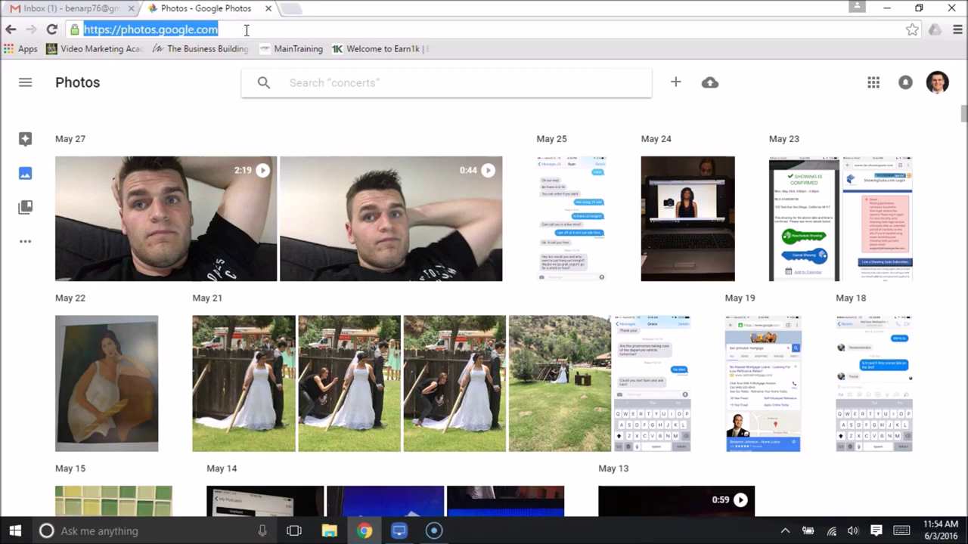
click(50, 32)
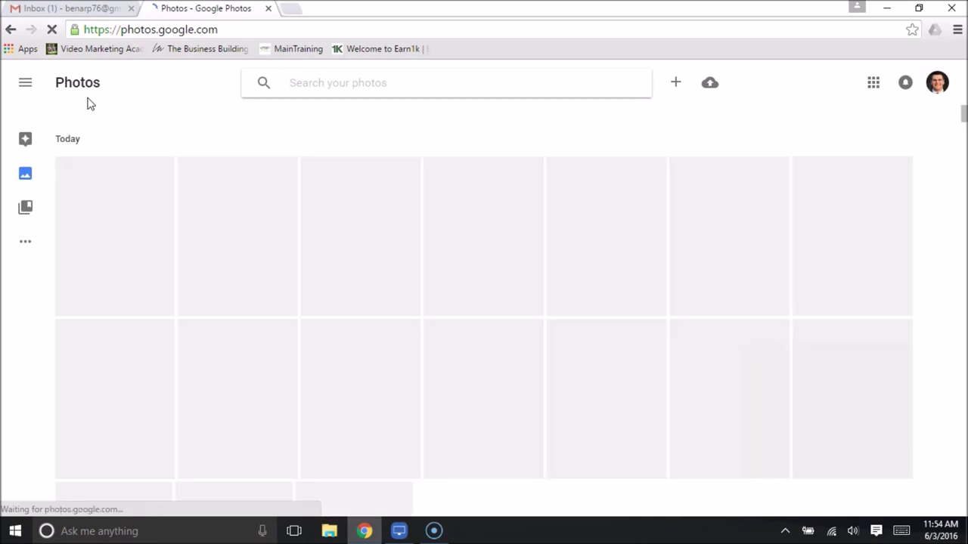
click(72, 83)
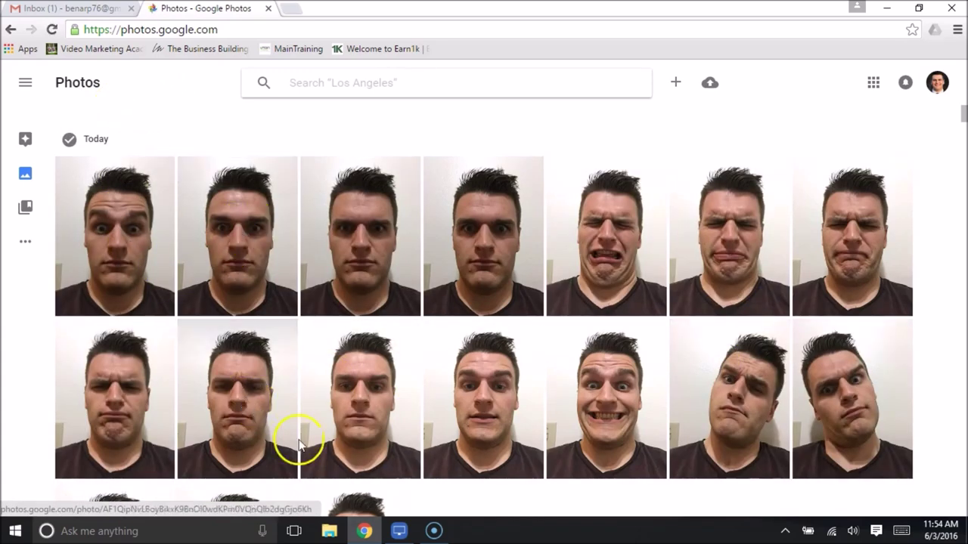
- Bring the LonelyScreen mirrored phone screen back to the front
mouse_move(430, 535)
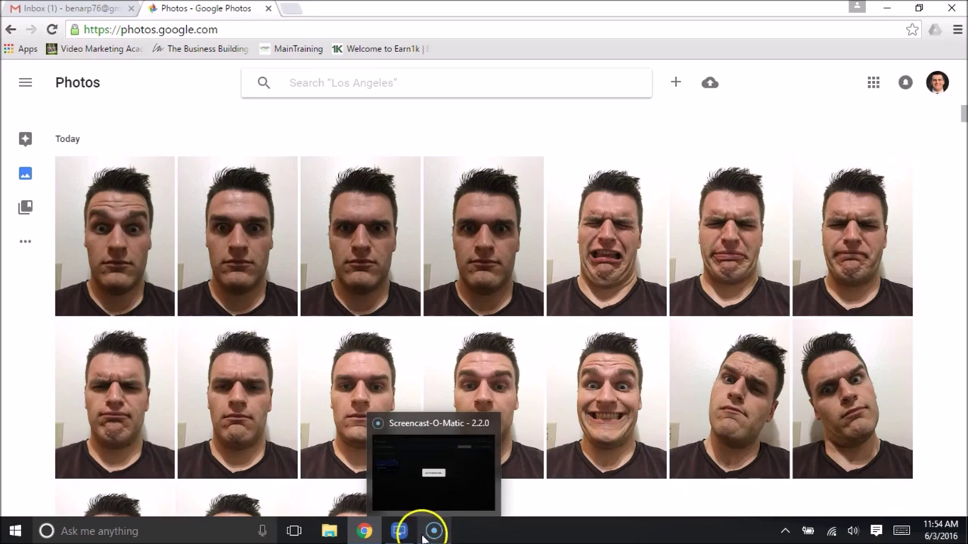
mouse_move(400, 534)
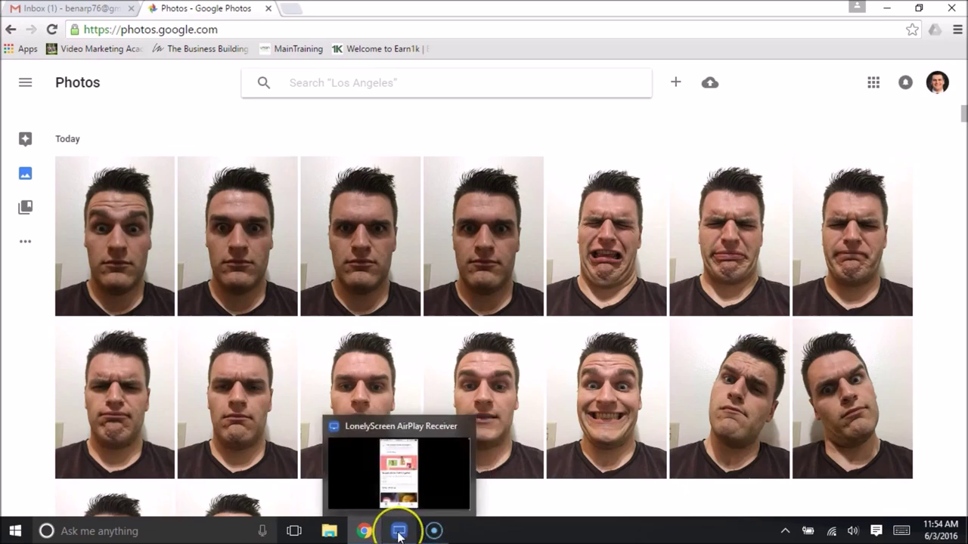
click(399, 534)
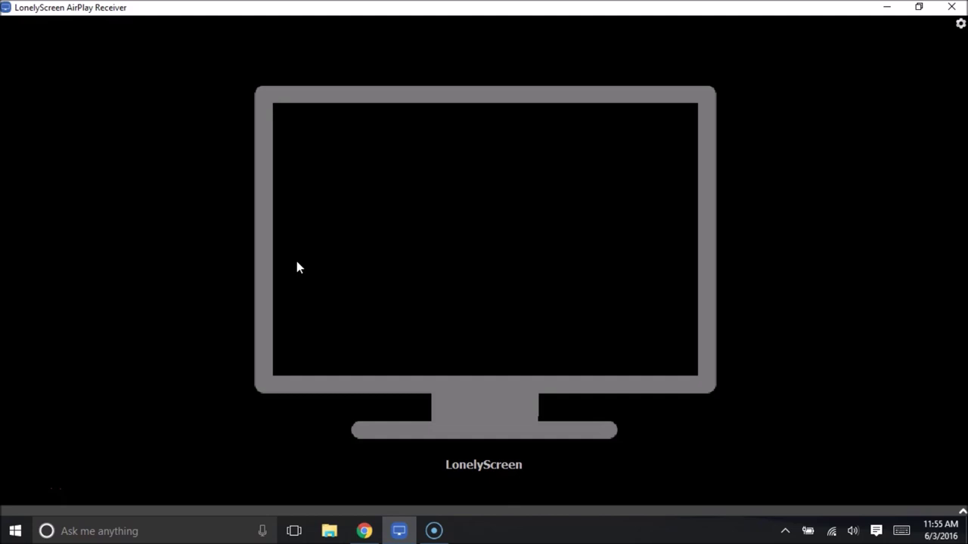
- Bring up the Screencast-O-Matic recorder window
click(435, 529)
- Hide the recorder window to reveal the LonelyScreen receiver
click(435, 530)
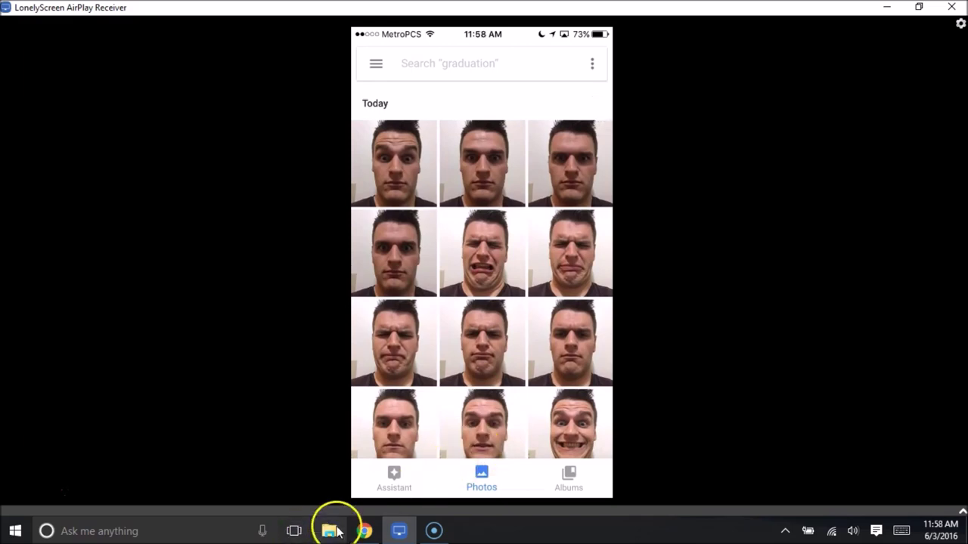
- Return to the Google Photos web page in Chrome
click(365, 531)
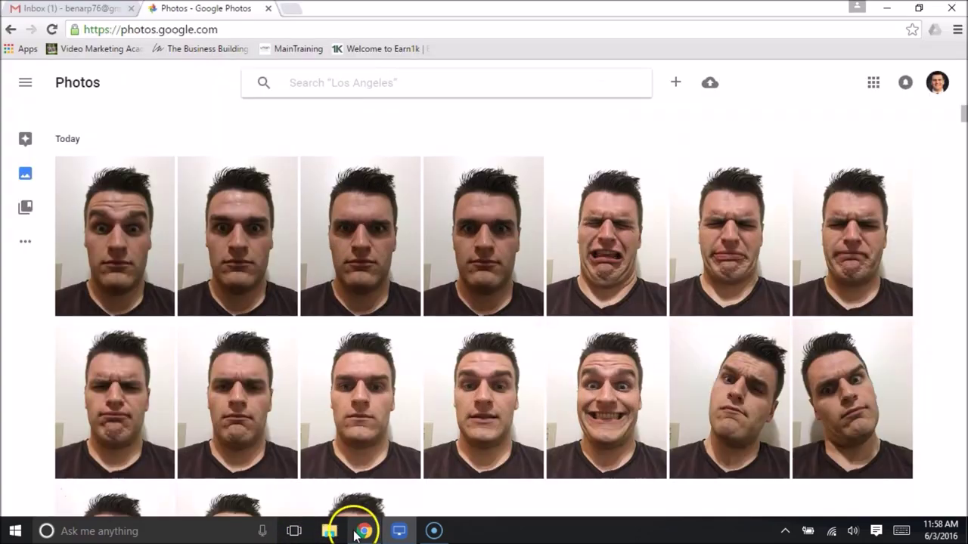
- Reload the Google Photos web library, then open the Assistant page with its Rediscover cards
click(51, 30)
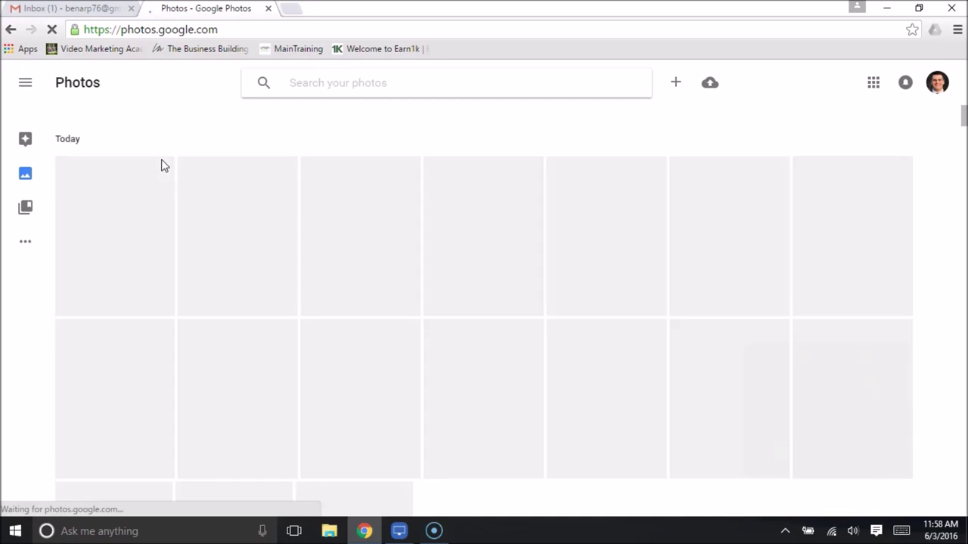
click(133, 97)
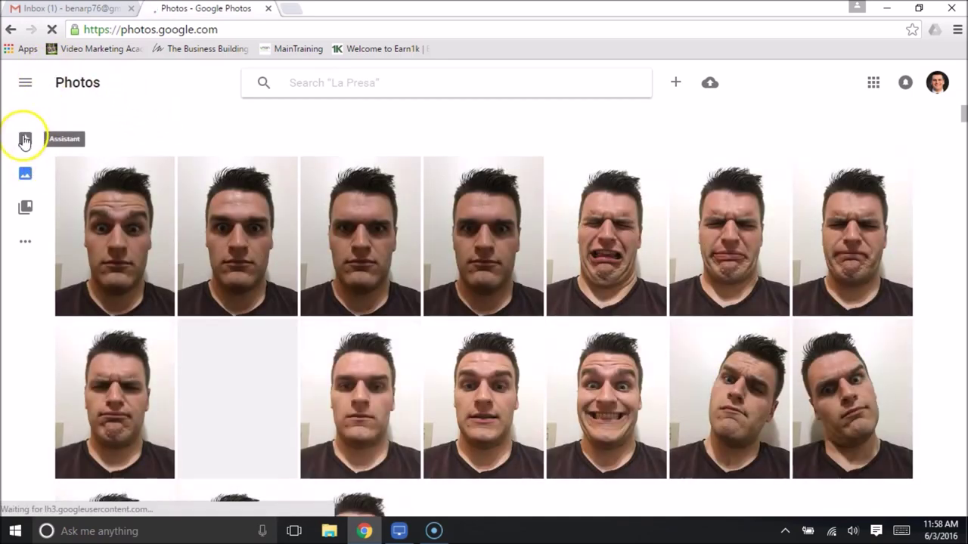
click(23, 140)
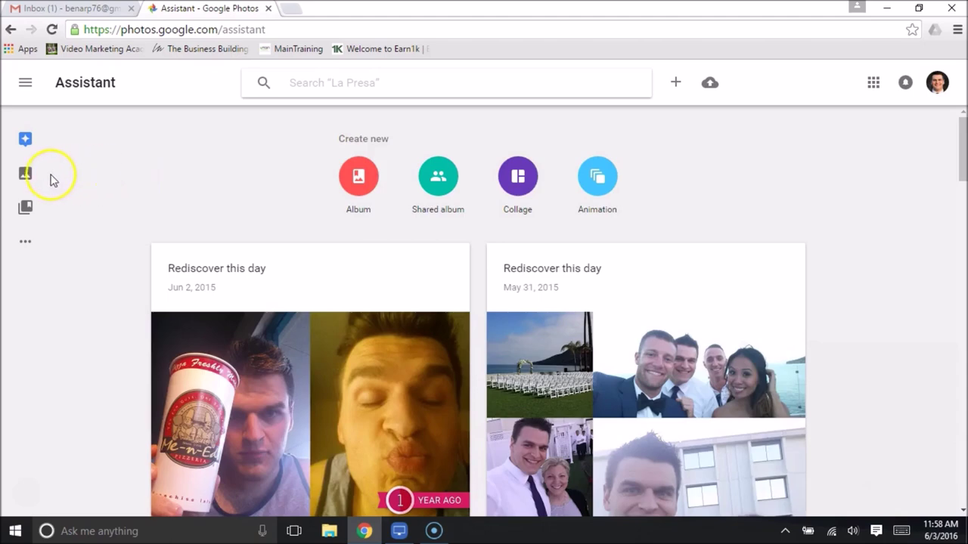
- Open Albums and scroll through the albums, then back up to the category row
click(30, 213)
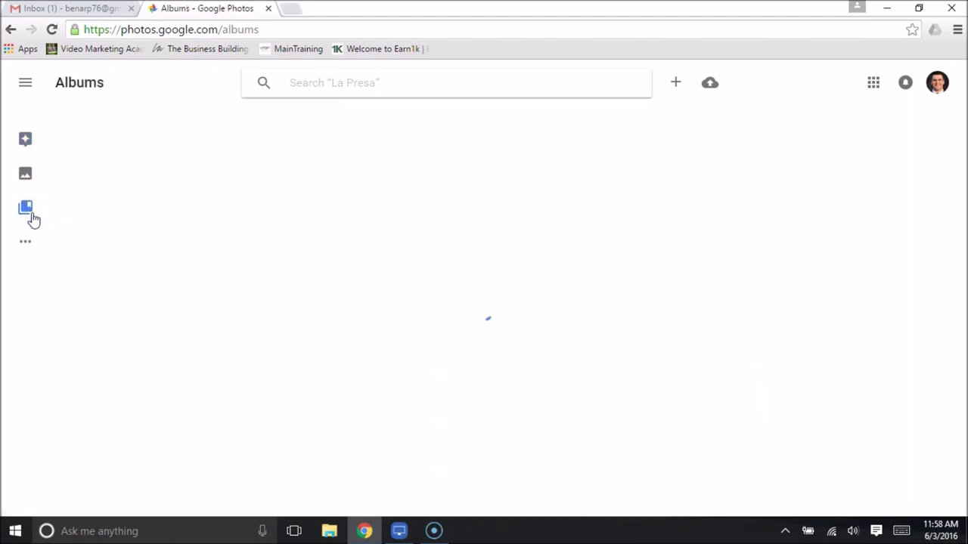
scroll(86, 319, down, 1)
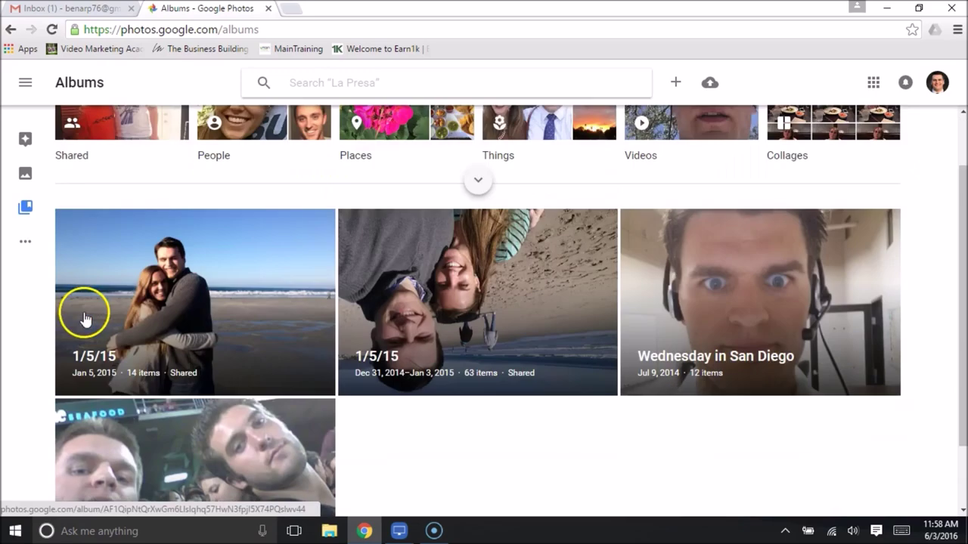
scroll(529, 325, up, 1)
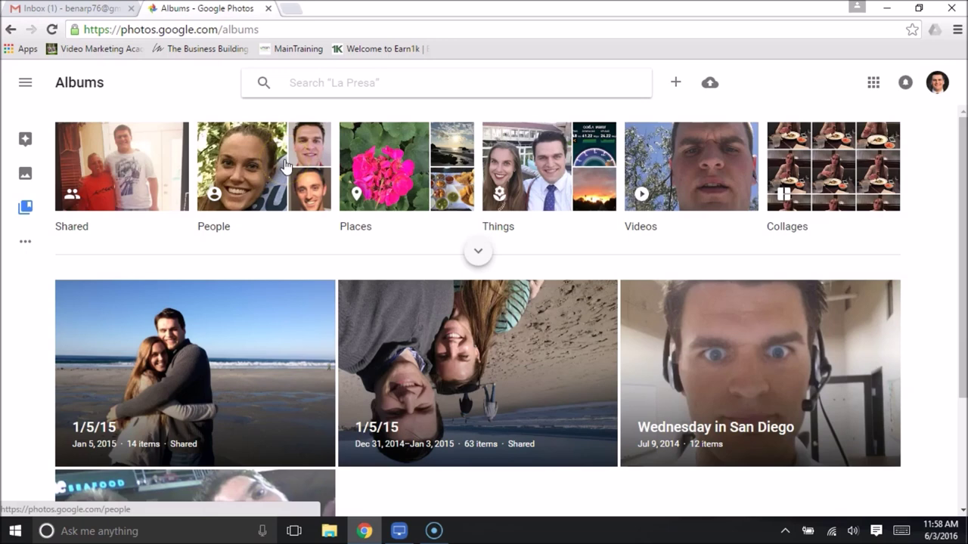
- Open People, browse the fourth person's photos, then return to the face-group grid
click(244, 159)
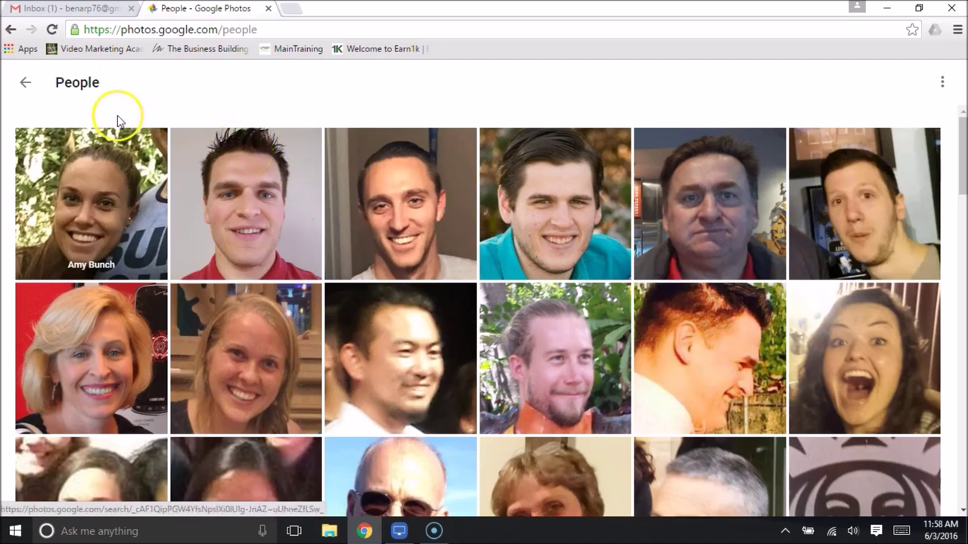
click(574, 215)
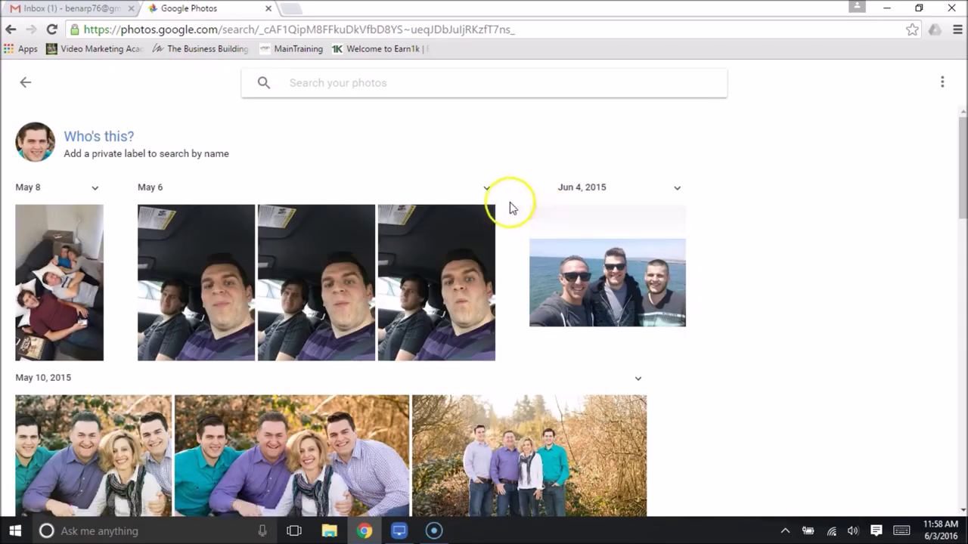
scroll(510, 208, down, 1)
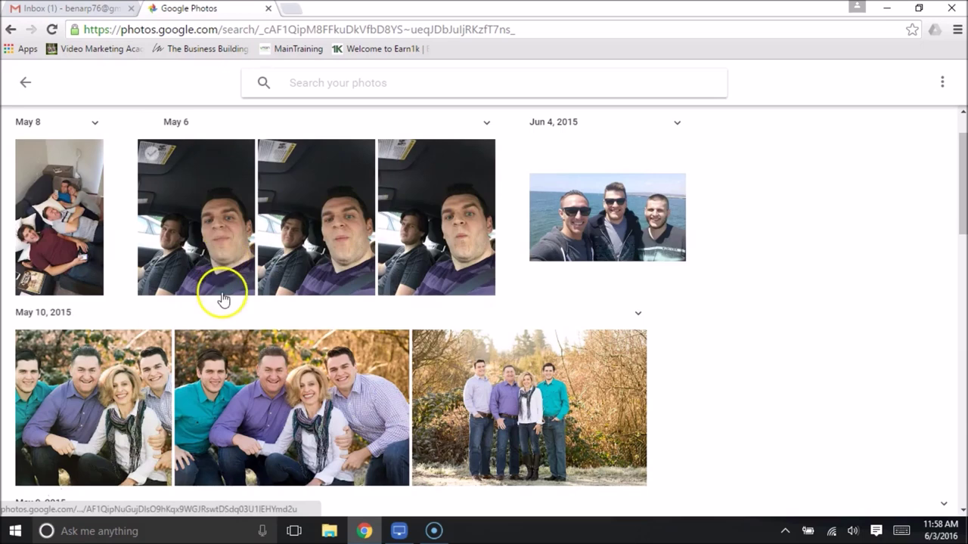
scroll(222, 299, up, 1)
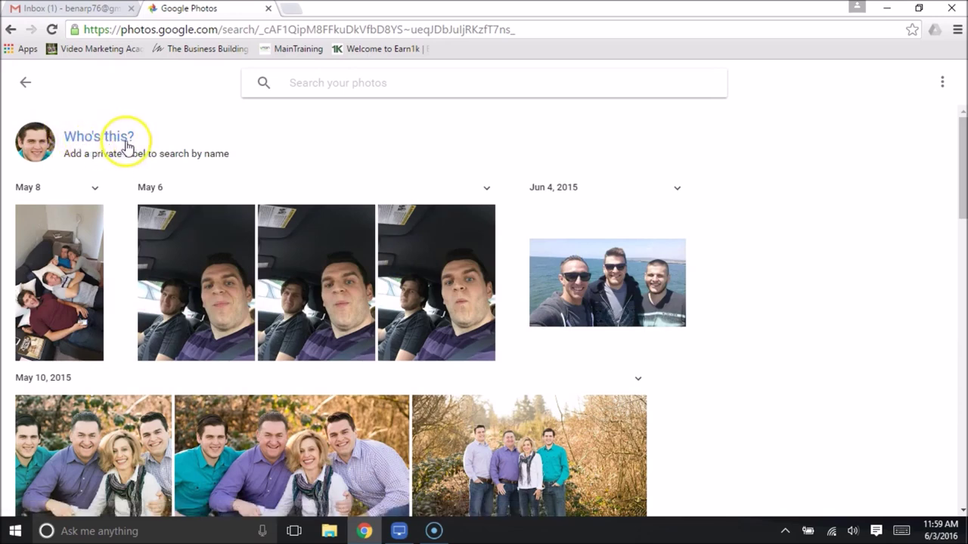
click(22, 88)
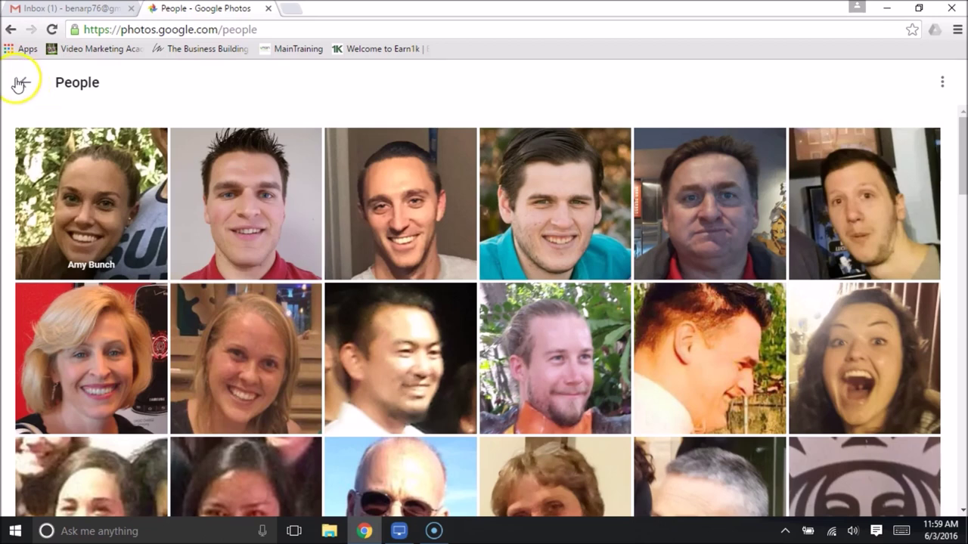
- Browse the Hockinson album under Albums > Places, then return to the Places grid
click(21, 83)
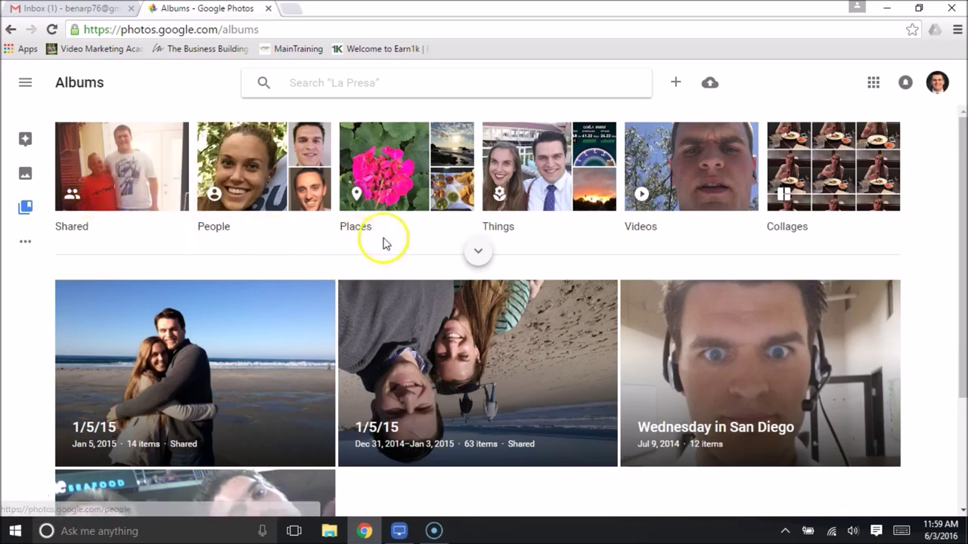
click(391, 189)
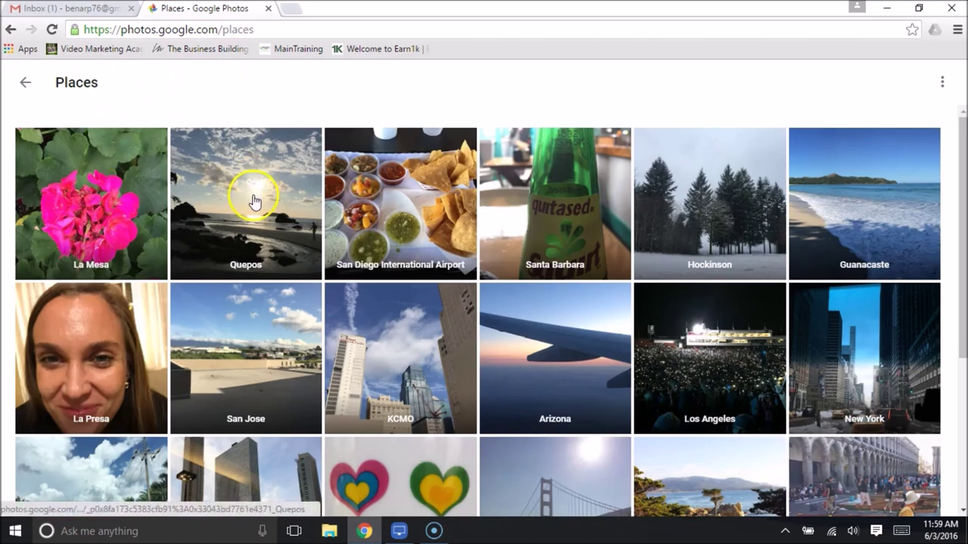
click(684, 206)
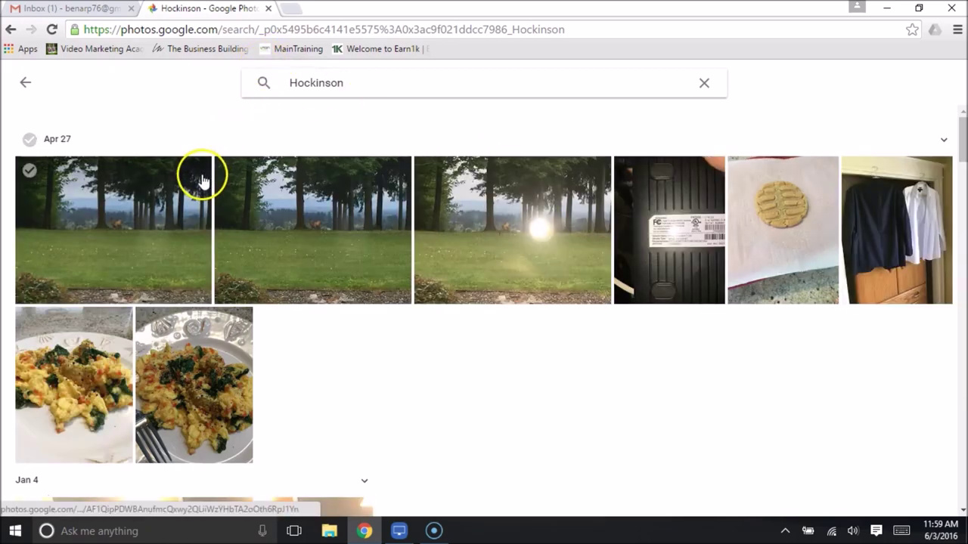
scroll(192, 185, down, 1)
scroll(193, 185, down, 3)
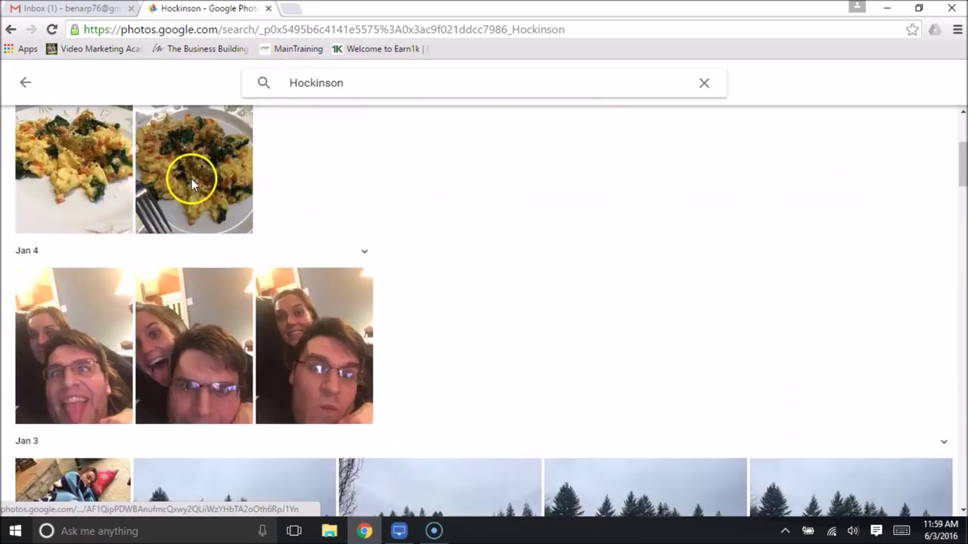
scroll(191, 182, down, 7)
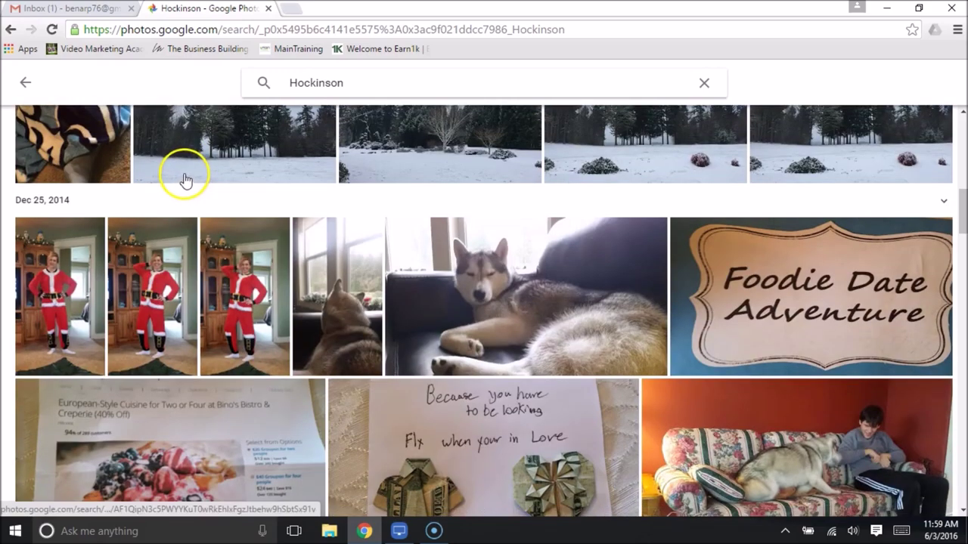
click(25, 82)
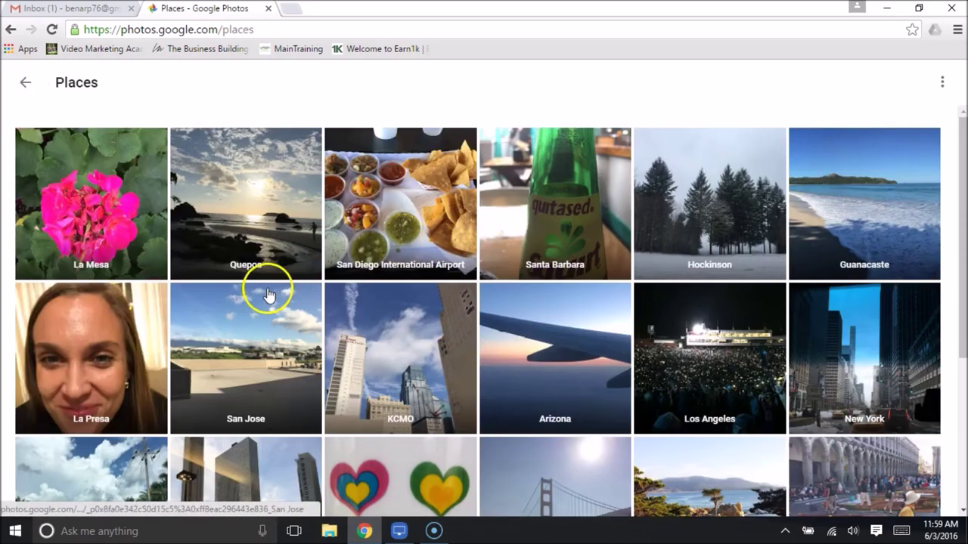
- Browse the Arizona place album, then go back through Places to the Albums overview
click(533, 357)
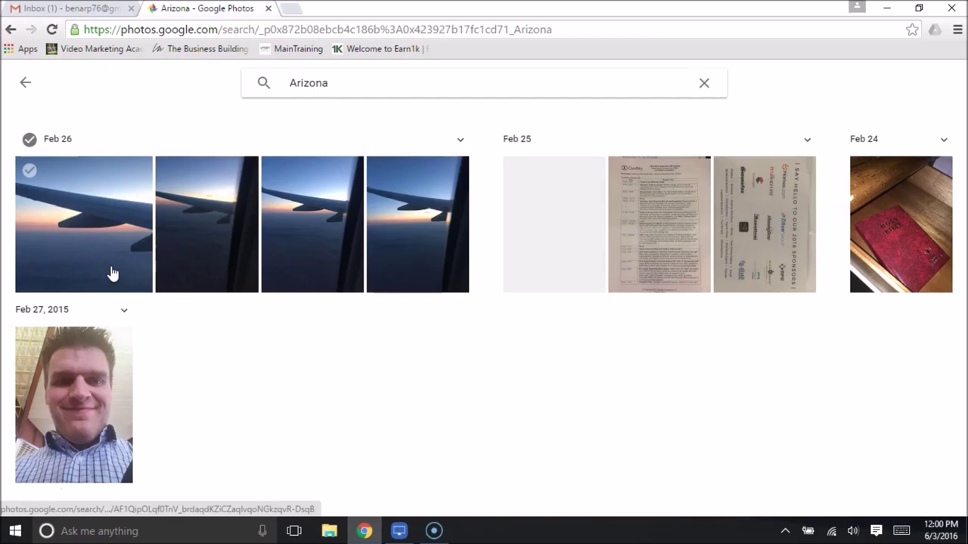
click(28, 84)
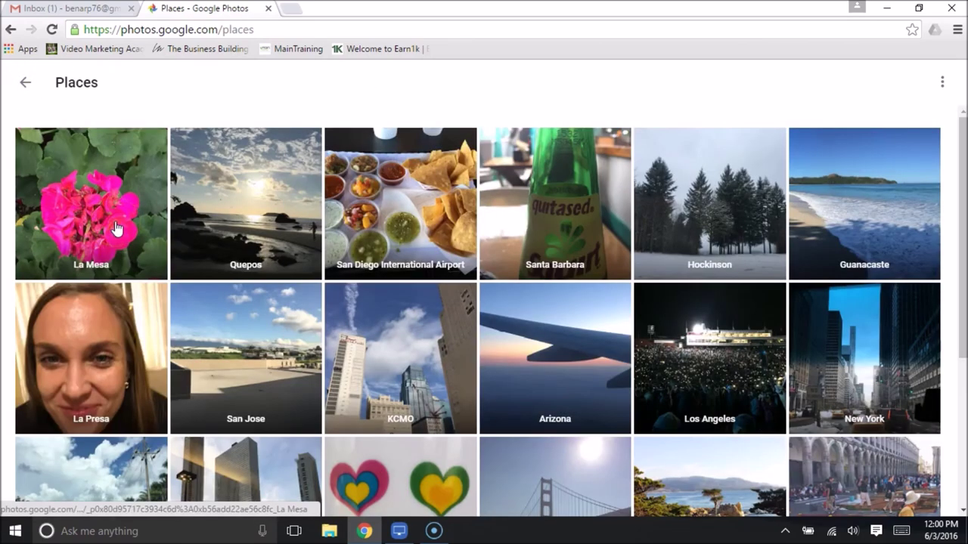
click(26, 84)
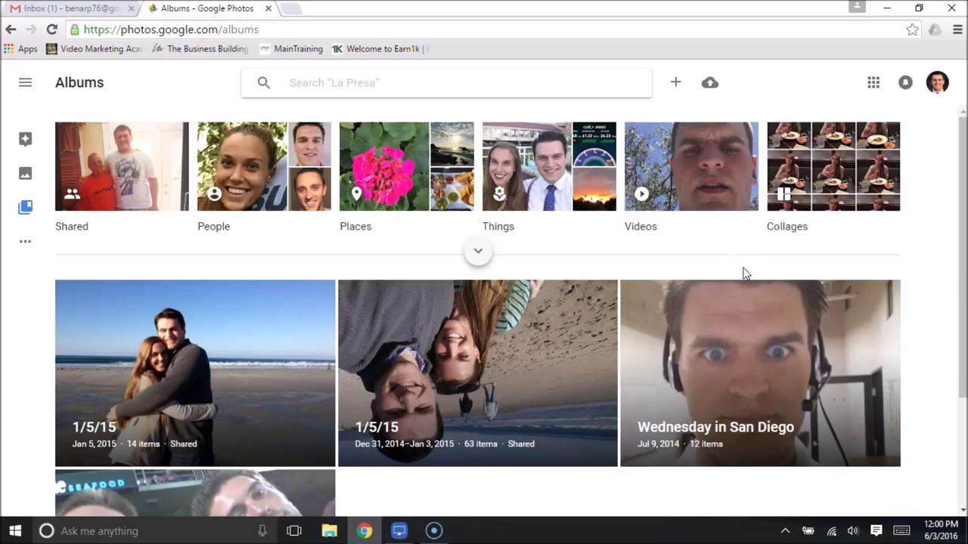
click(258, 107)
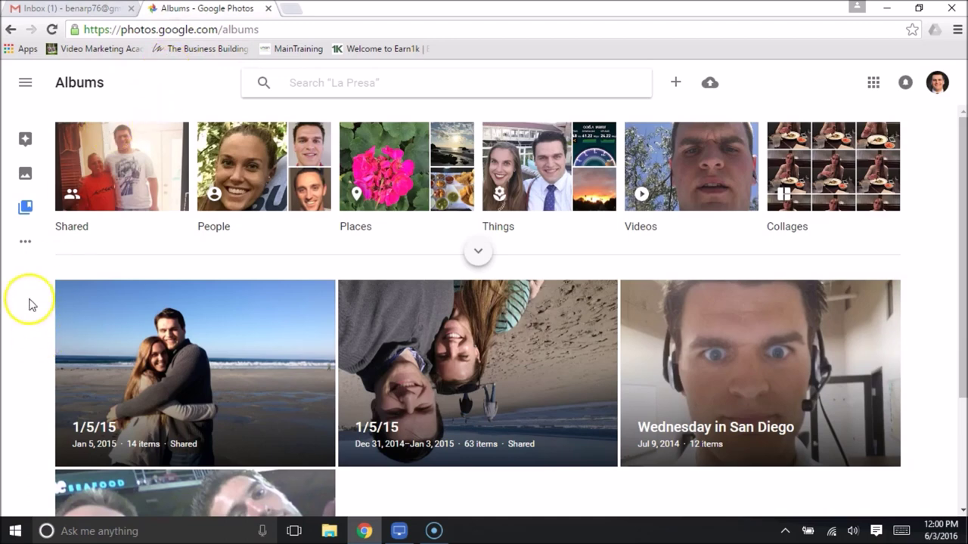
click(24, 250)
- Review the upload size and storage options in Settings, then return to the Photos library
scroll(24, 253, down, 1)
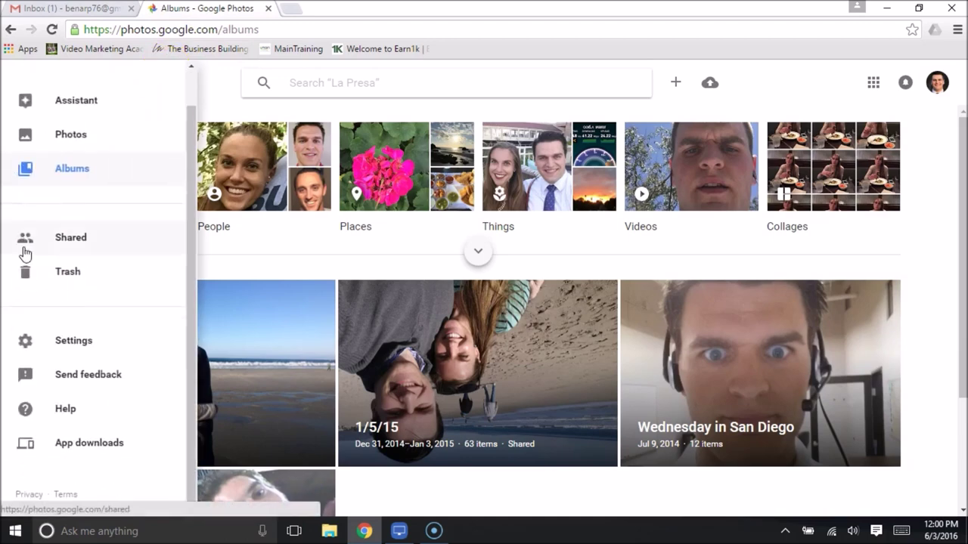
click(85, 329)
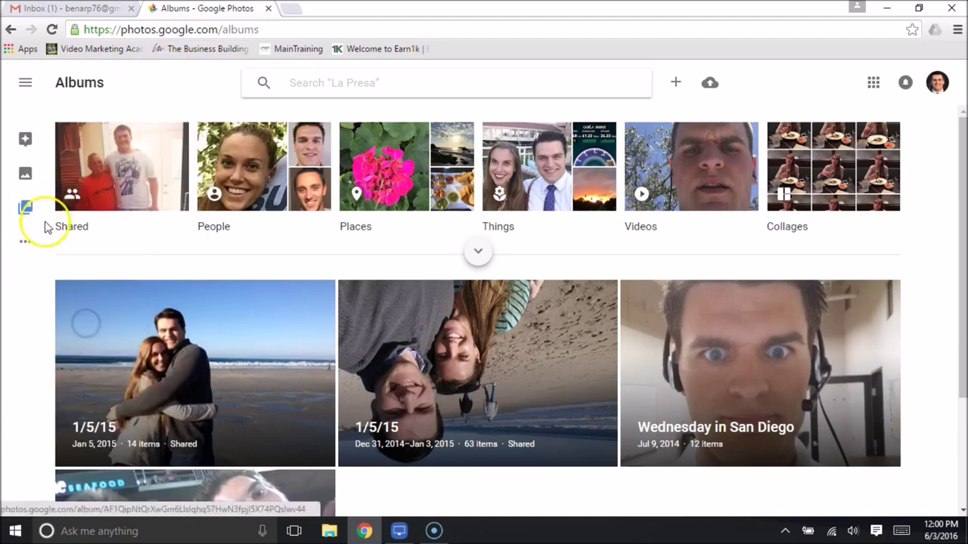
click(34, 238)
click(62, 342)
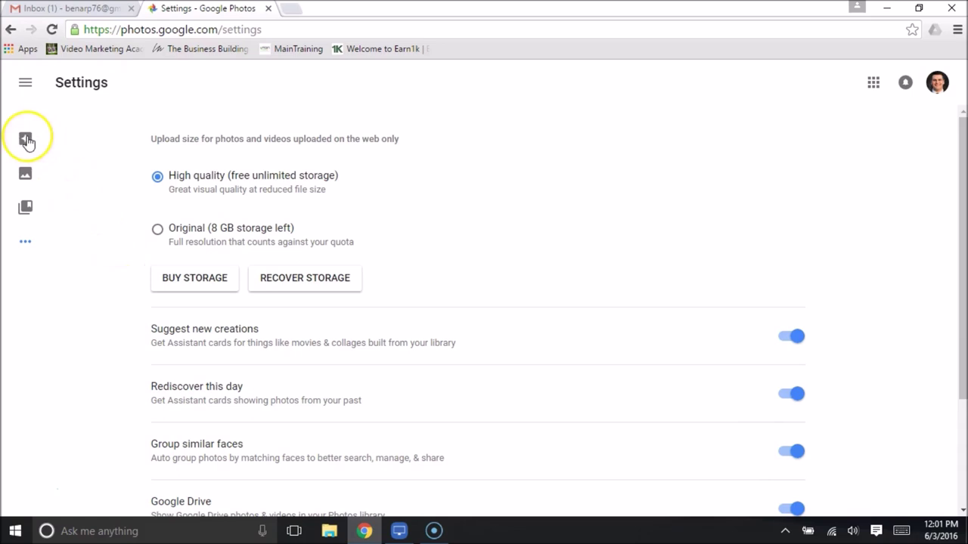
click(28, 177)
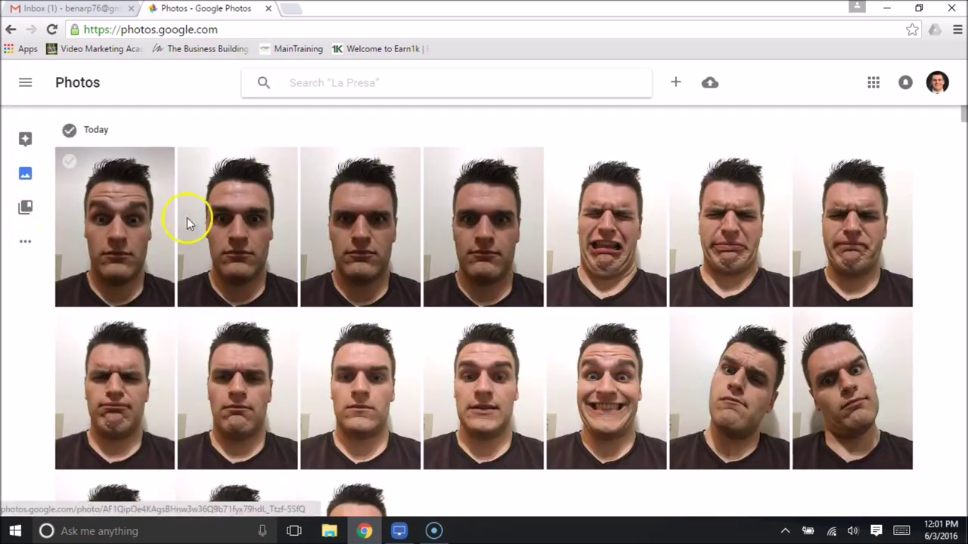
- Open today's first selfie, review its Share options, and cancel without sharing
click(150, 232)
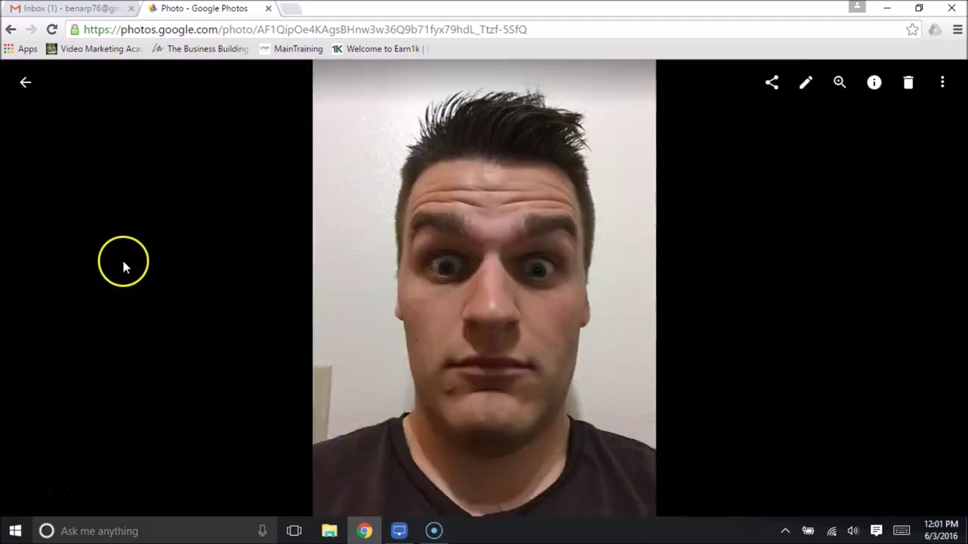
click(773, 84)
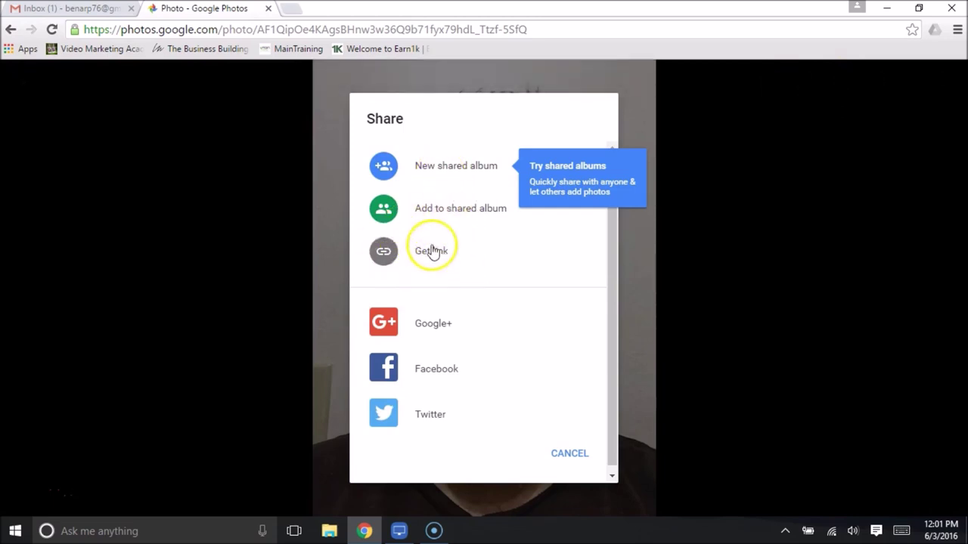
scroll(409, 303, down, 1)
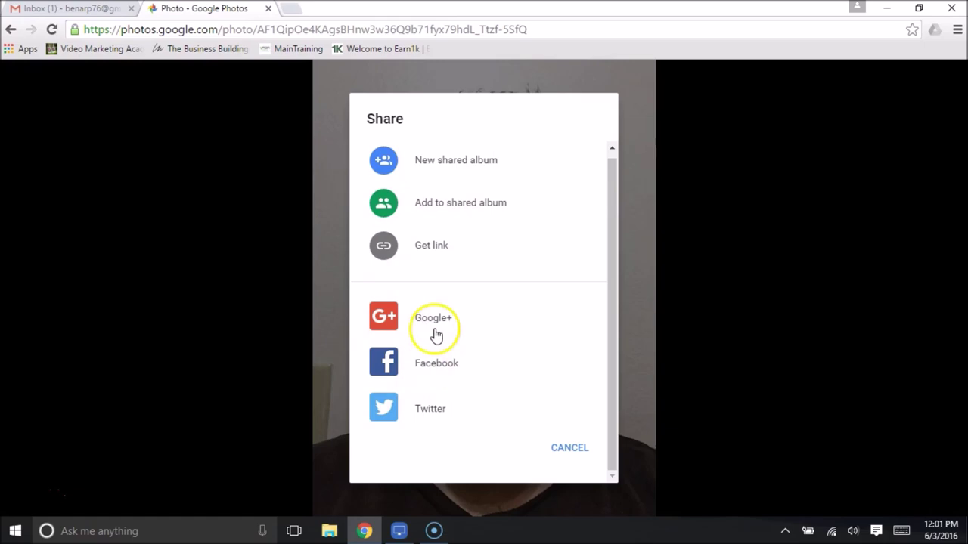
click(568, 452)
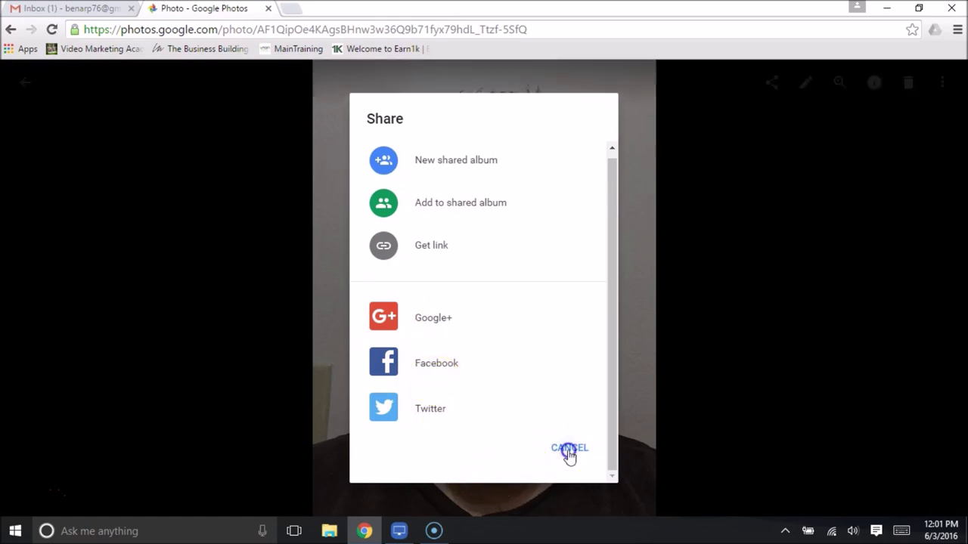